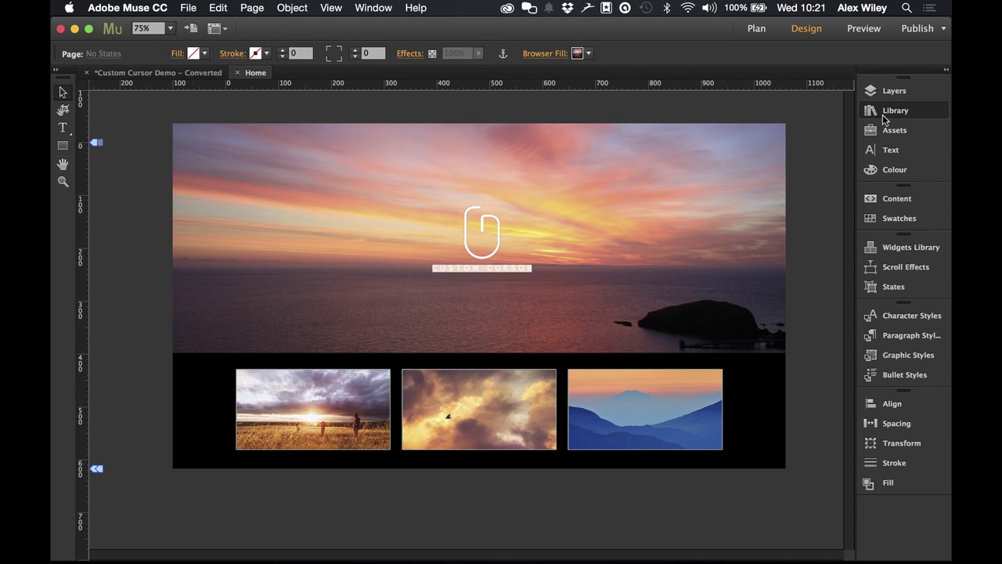
Search the library for 'cus' and drop the Custom Cursor widget onto the sunset header
{"action": "left_click", "coordinate": [740, 179]}
{"action": "type", "text": "cus"}
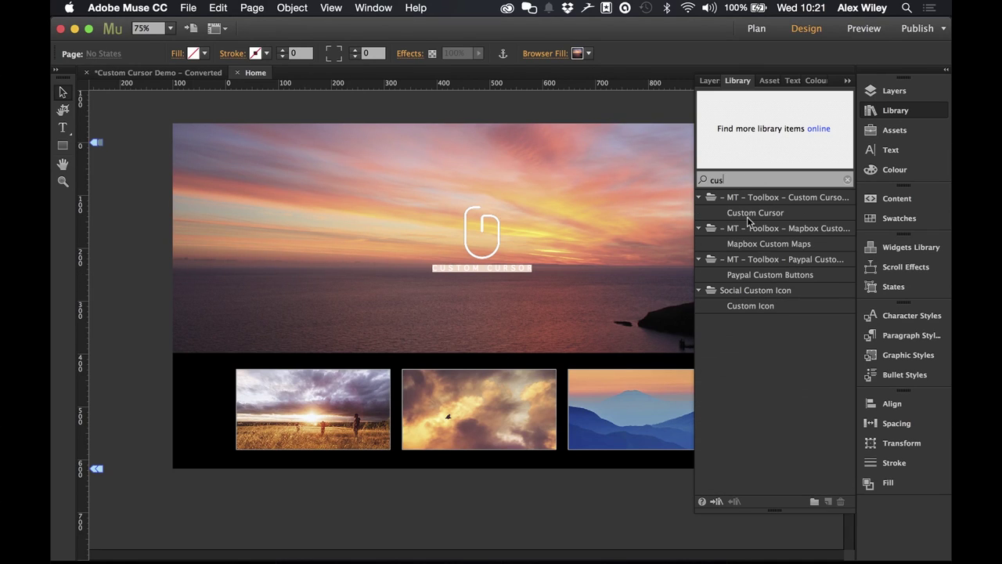
{"action": "left_click_drag", "start_coordinate": [747, 220], "coordinate": [261, 211]}
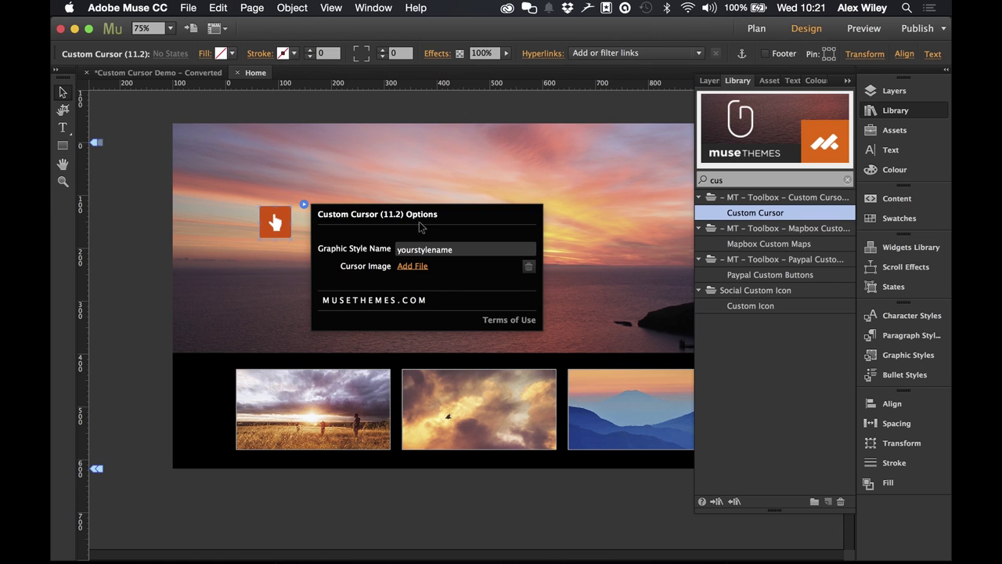
{"action": "left_click", "coordinate": [896, 110]}
{"action": "left_click", "coordinate": [884, 115]}
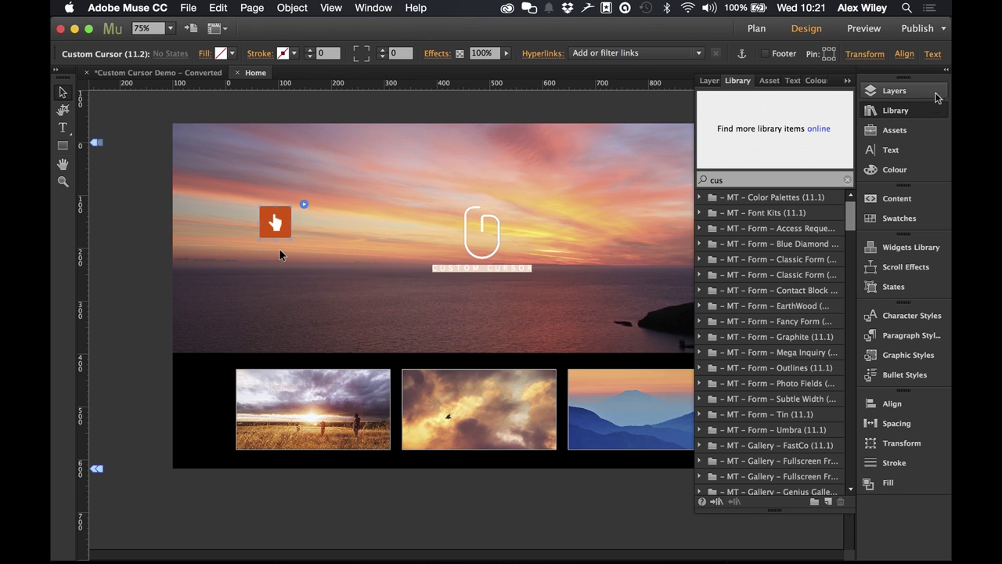
{"action": "left_click", "coordinate": [930, 110]}
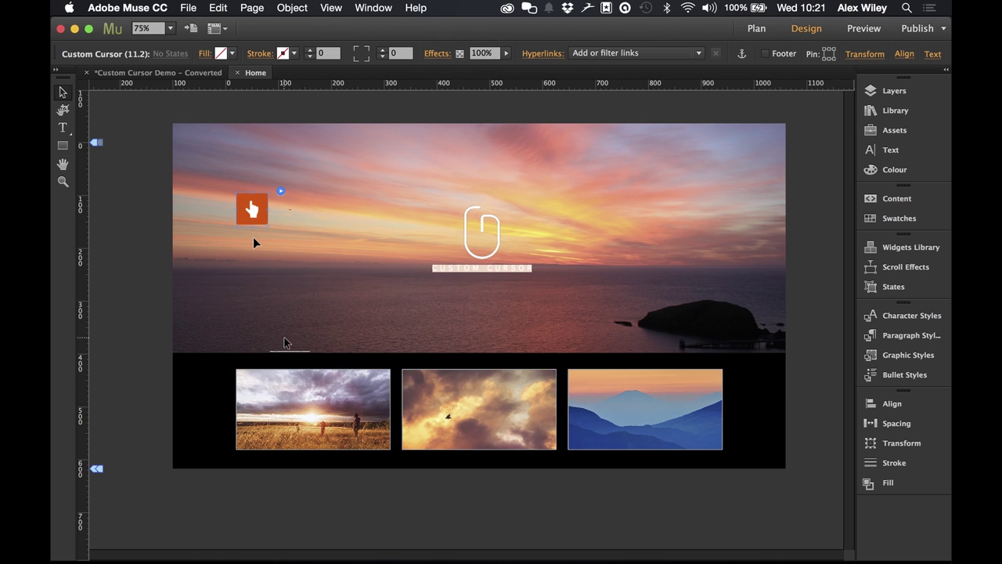
Make a new graphic style from the first gallery image and name it img1
{"action": "left_click", "coordinate": [296, 413]}
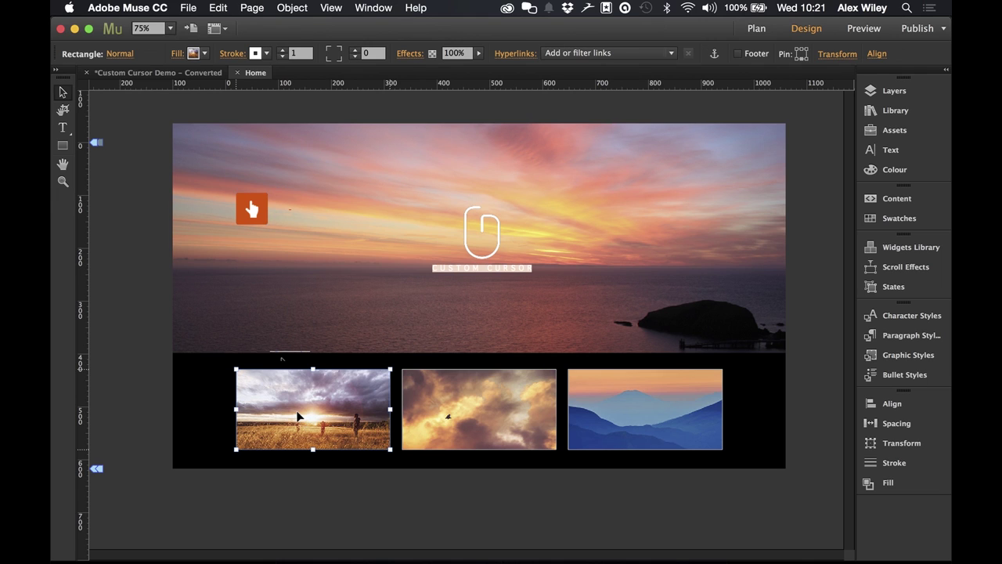
{"action": "left_click", "coordinate": [889, 357]}
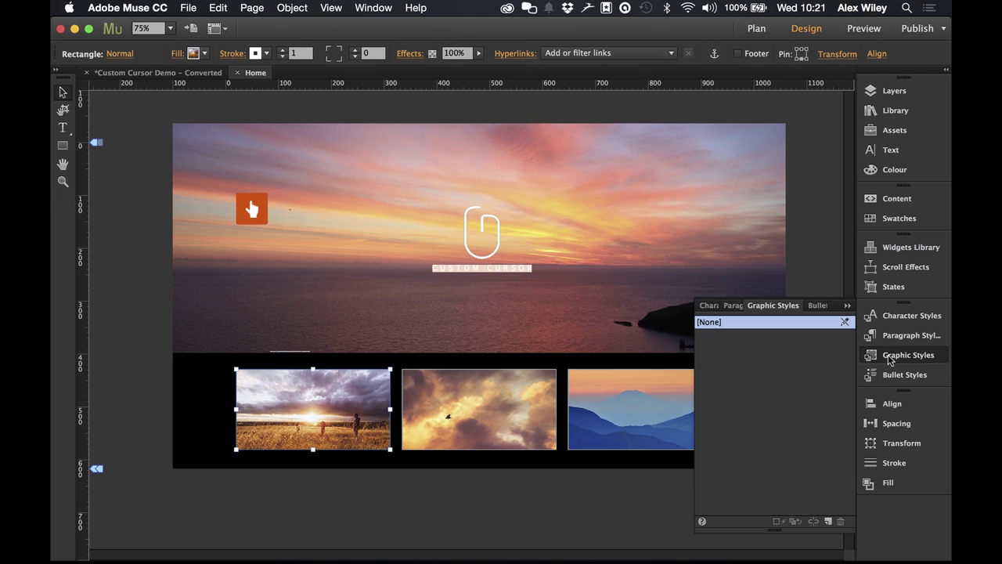
{"action": "left_click", "coordinate": [829, 522]}
{"action": "double_click", "coordinate": [714, 338]}
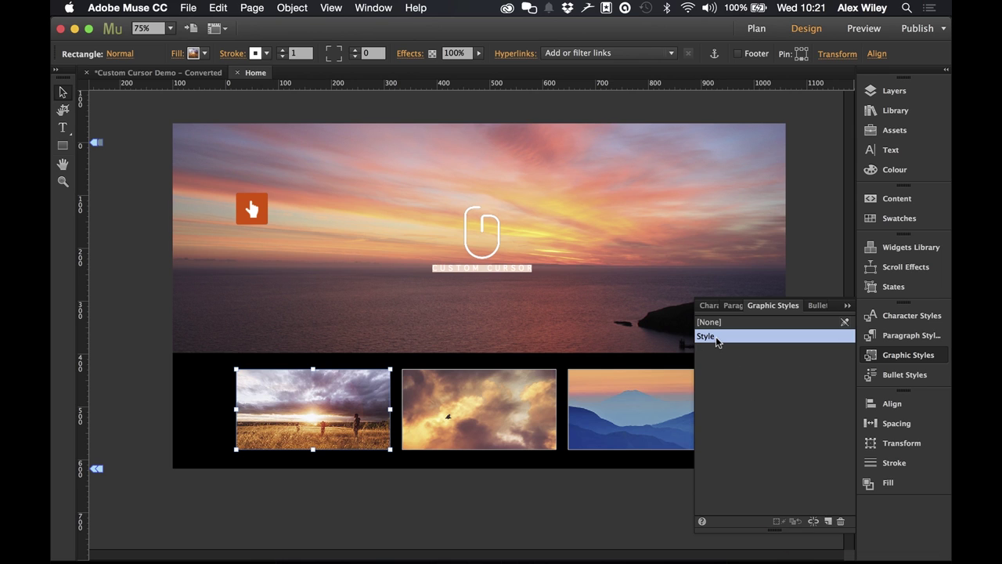
{"action": "type", "text": "img"}
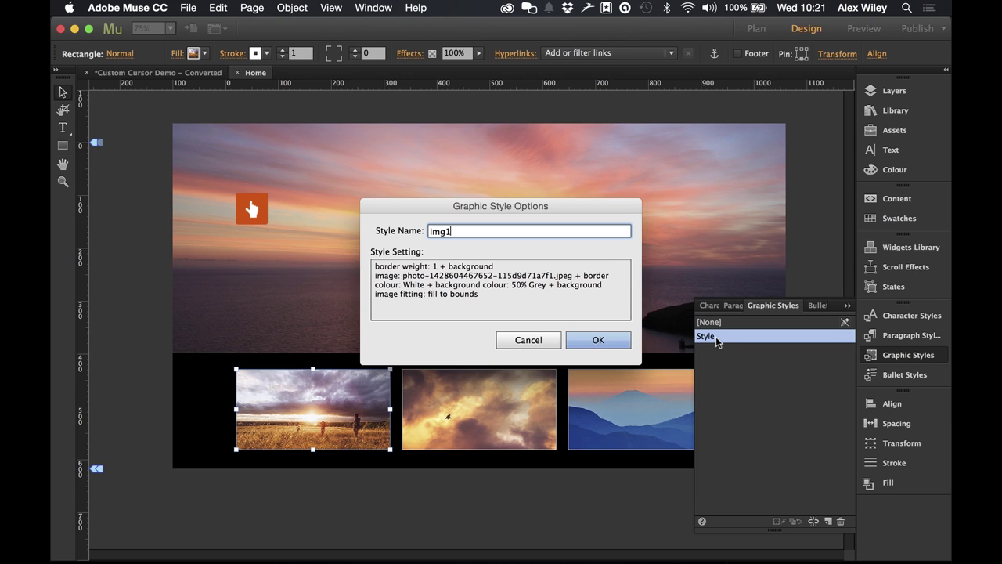
{"action": "type", "text": "1"}
{"action": "key", "text": "Return"}
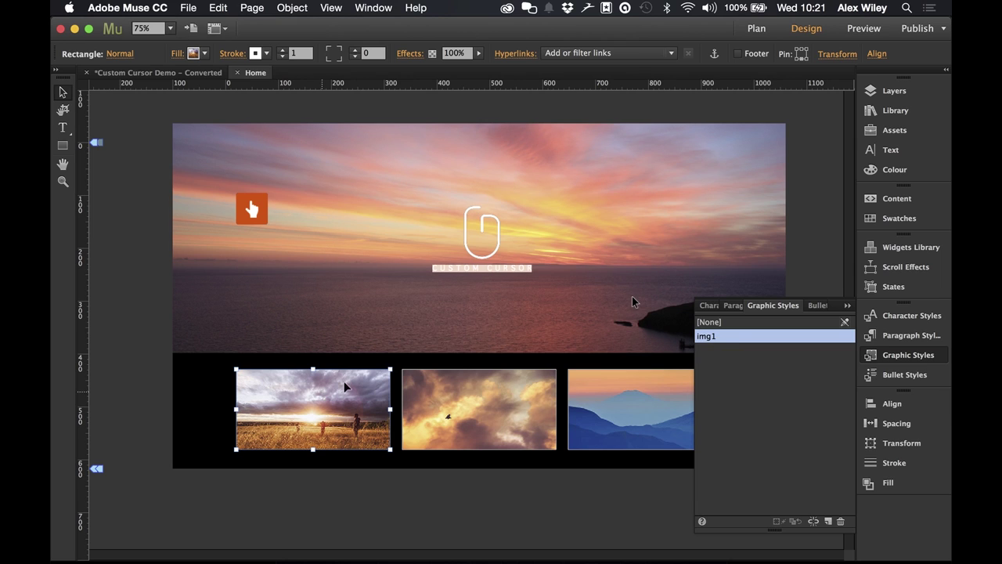
{"action": "mouse_move", "coordinate": [729, 339]}
{"action": "left_click", "coordinate": [911, 357]}
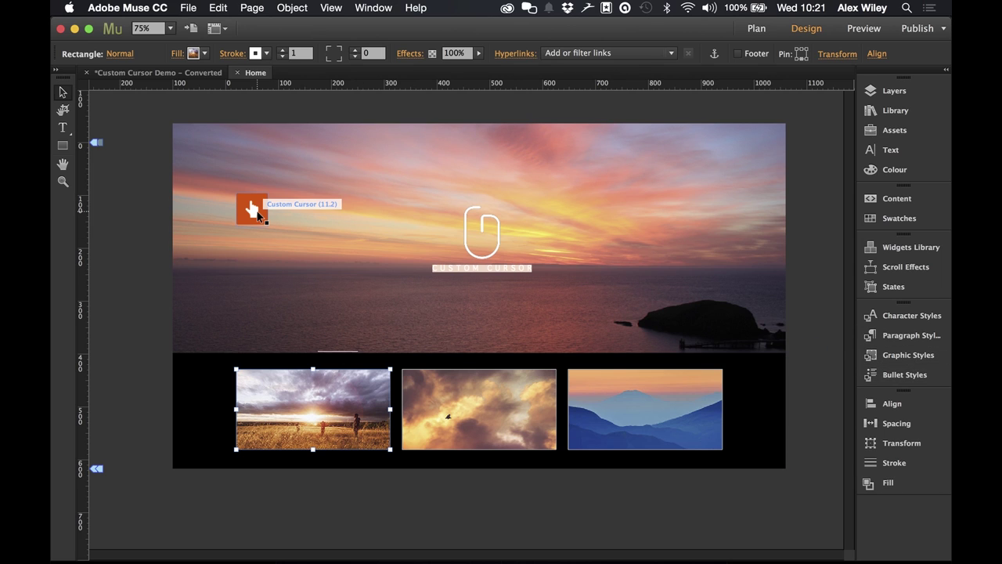
In the Custom Cursor widget's options, replace the placeholder graphic style name with img1
{"action": "left_click", "coordinate": [255, 211]}
{"action": "left_click", "coordinate": [279, 192]}
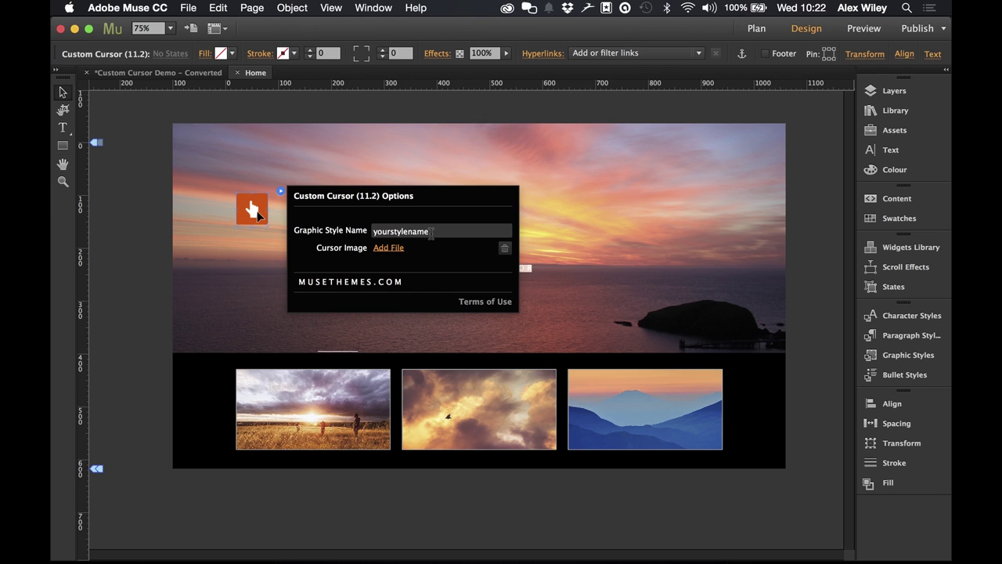
{"action": "left_click", "coordinate": [432, 231]}
{"action": "key", "text": "BackSpace"}
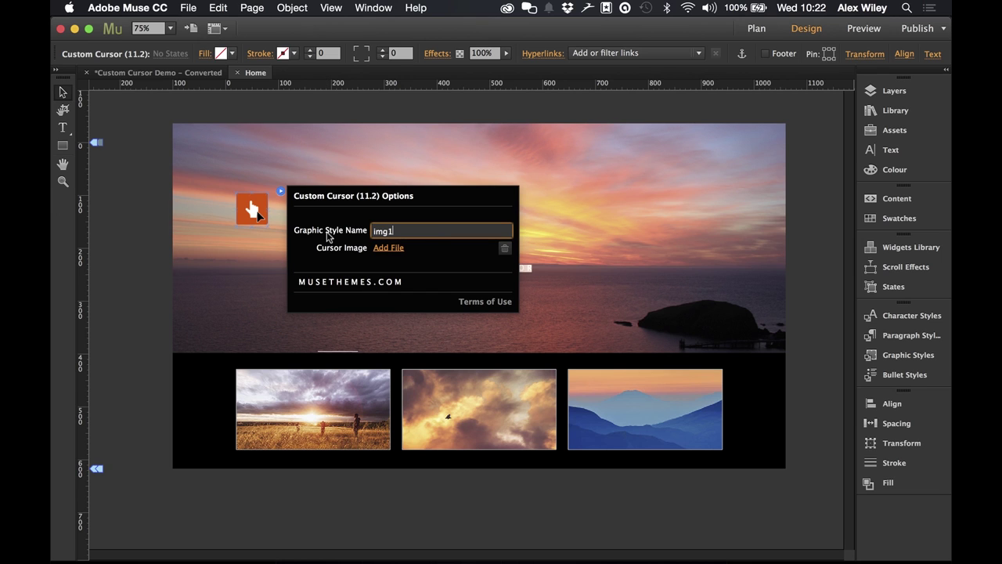
Choose cursor.png from the Assets folder as the widget's cursor image
{"action": "left_click", "coordinate": [438, 254]}
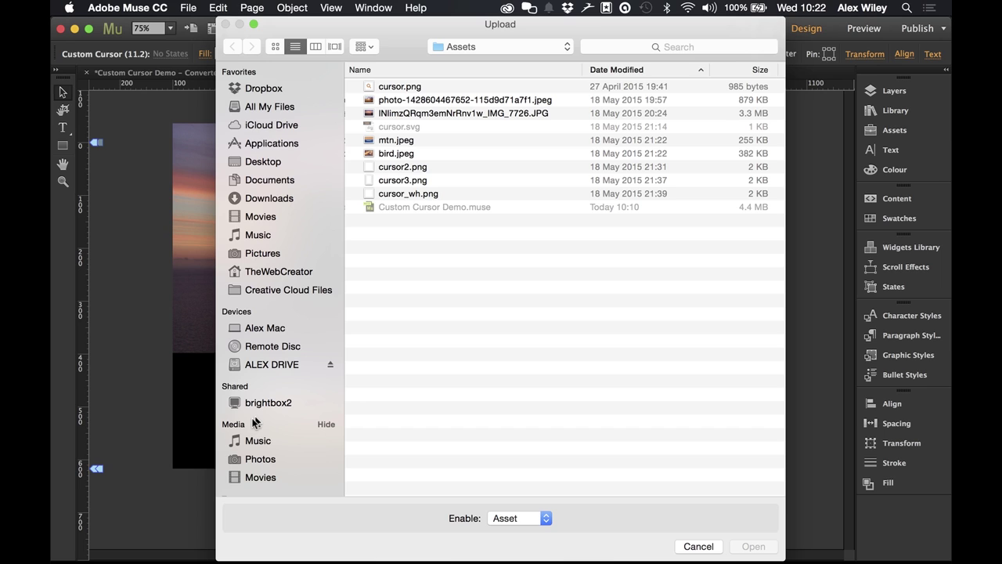
{"action": "left_click", "coordinate": [389, 88]}
{"action": "key", "text": "space"}
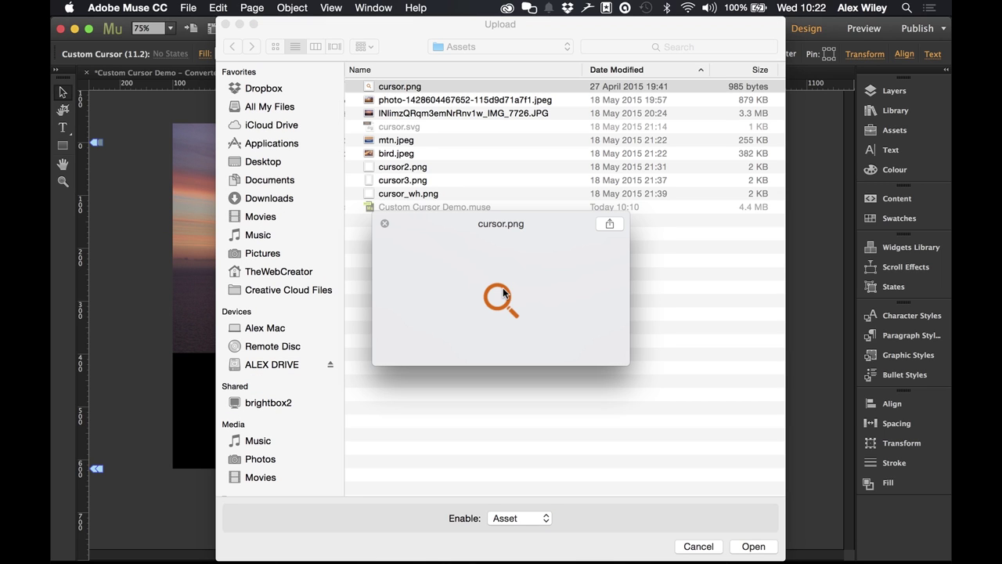
{"action": "key", "text": "space"}
{"action": "left_click", "coordinate": [752, 547]}
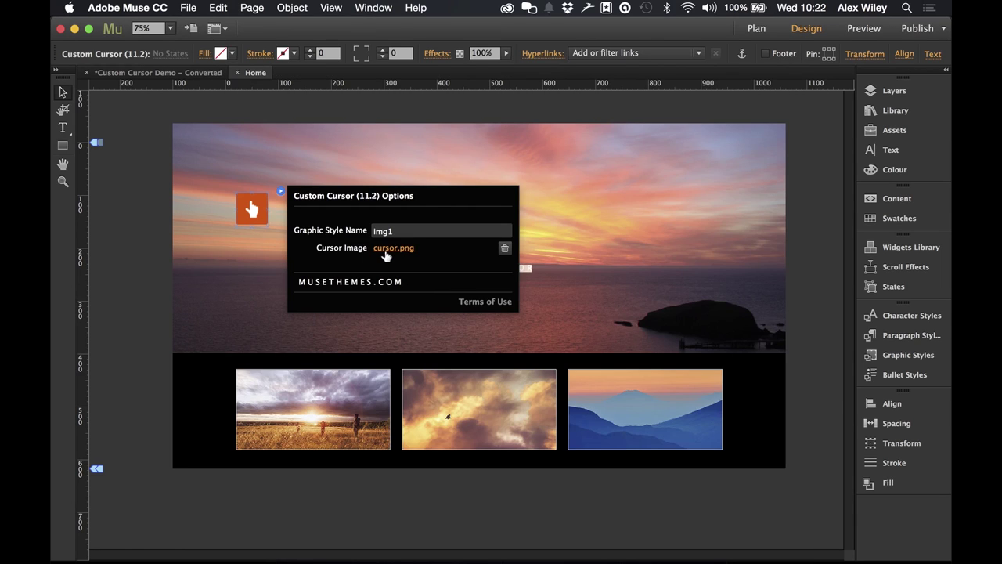
Move the cursor widget off the page beside its top-left corner
{"action": "left_click", "coordinate": [239, 235]}
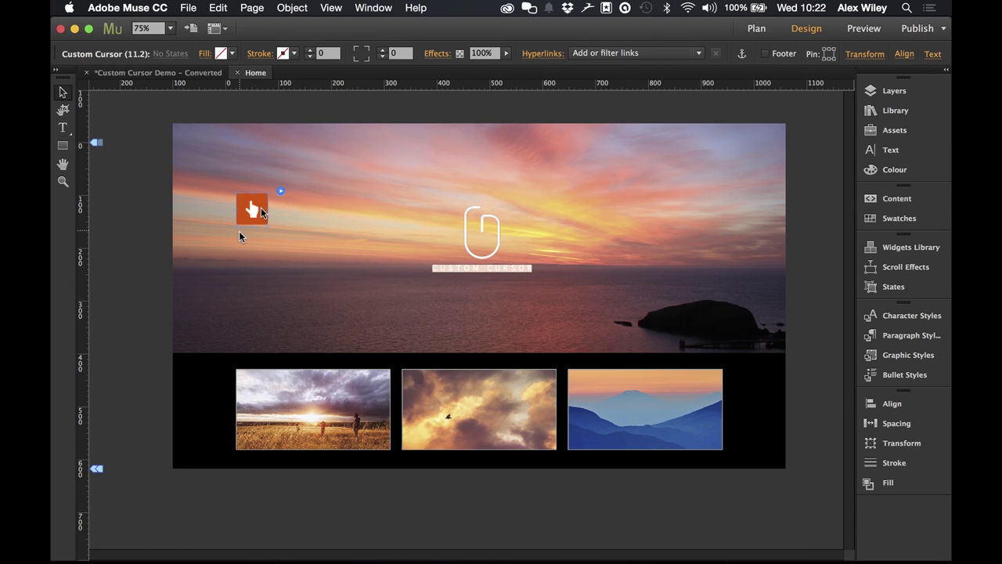
{"action": "left_click_drag", "start_coordinate": [261, 213], "coordinate": [155, 159]}
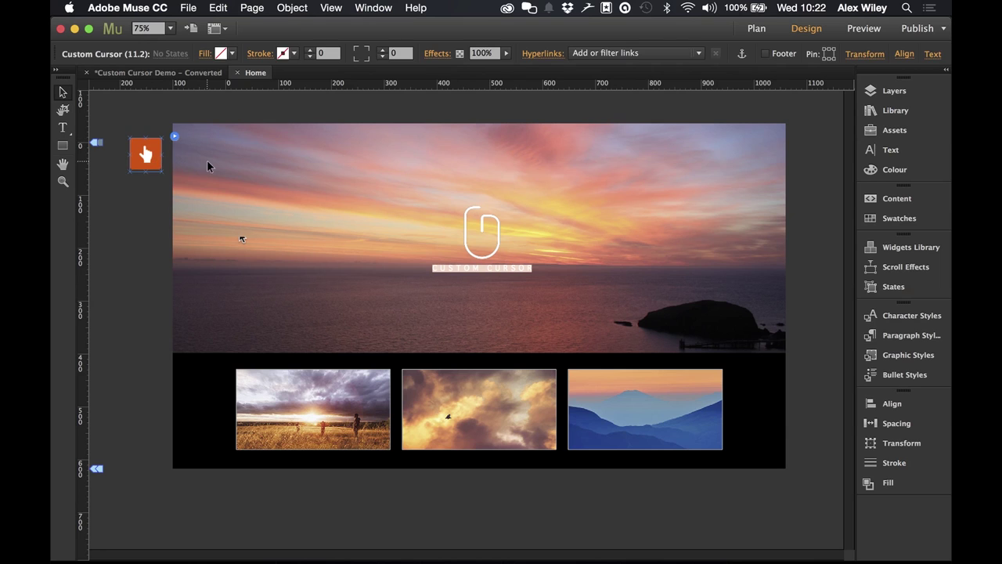
{"action": "left_click", "coordinate": [206, 160]}
Preview the page in the browser, accepting the Proxima Nova Semibold font warning
{"action": "left_click", "coordinate": [188, 7]}
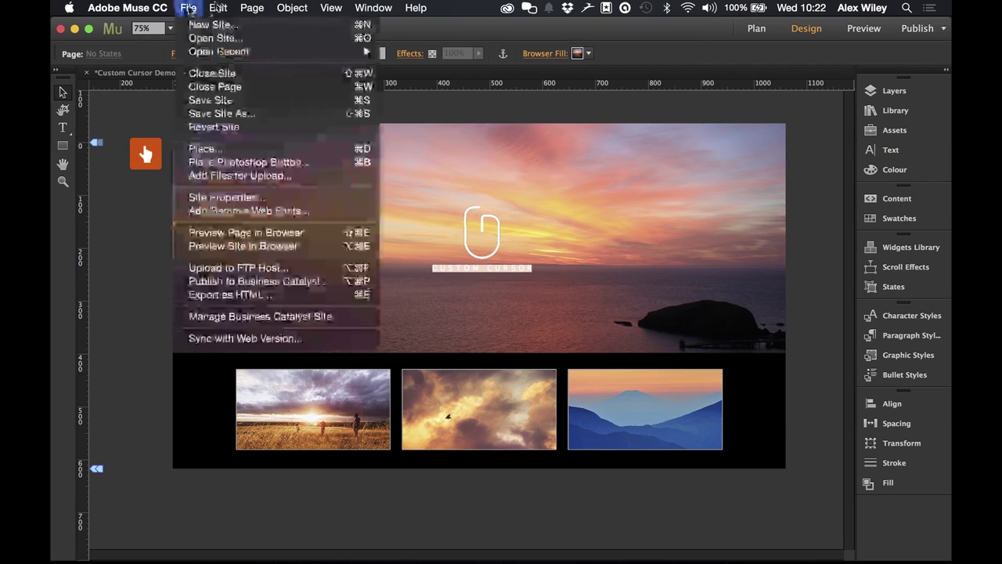
{"action": "left_click", "coordinate": [226, 233]}
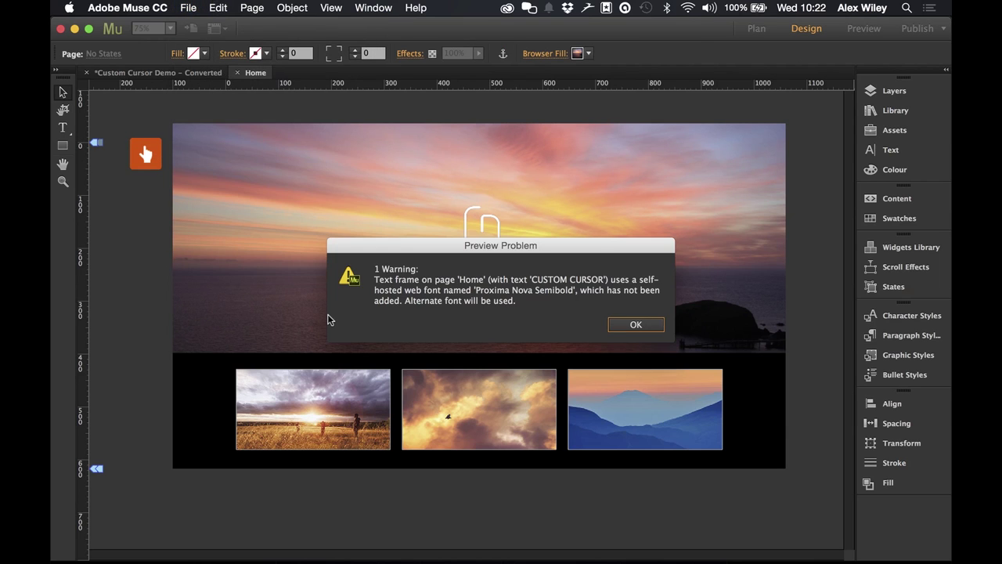
{"action": "key", "text": "Return"}
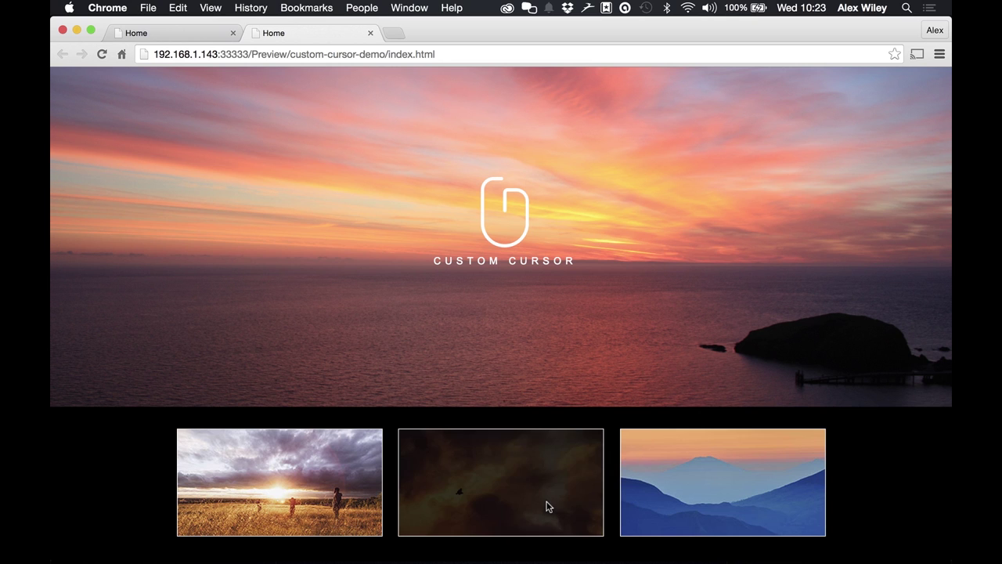
Switch from the Chrome preview back to Adobe Muse CC
{"action": "key", "text": "super+Tab"}
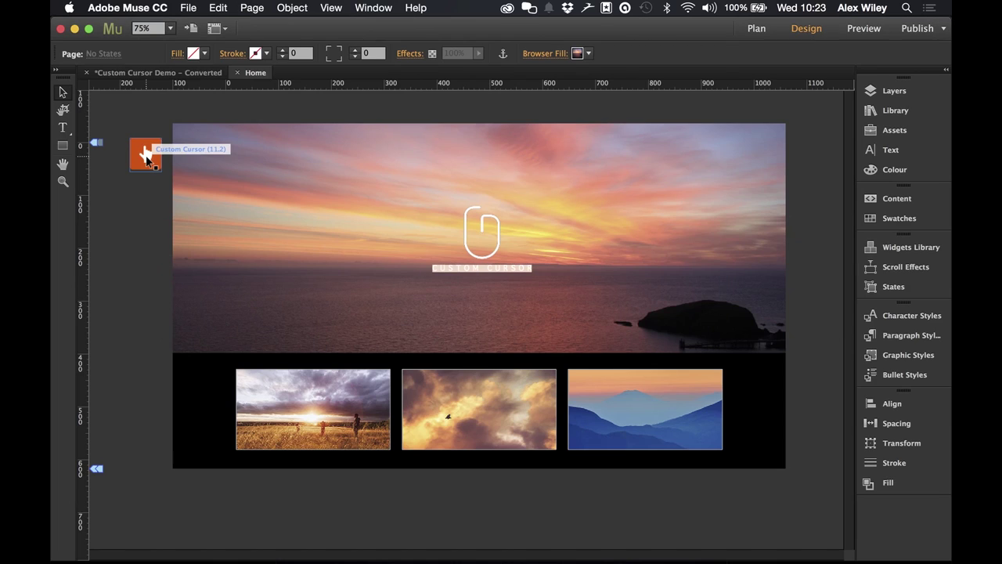
Option-drag the Custom Cursor widget downward to stack copies below the original
{"action": "left_click", "coordinate": [146, 159]}
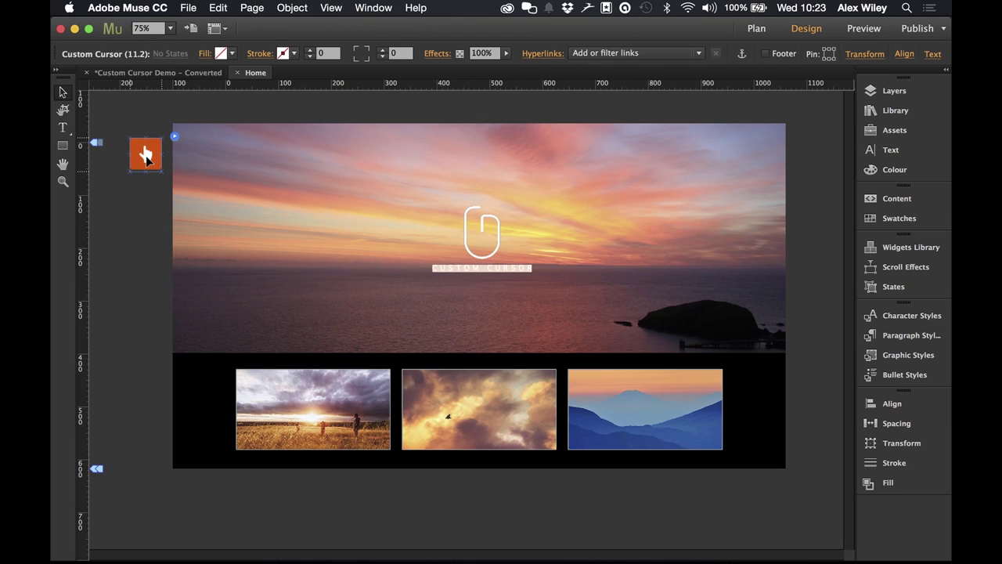
{"action": "left_click_drag", "start_coordinate": [148, 161], "coordinate": [148, 239]}
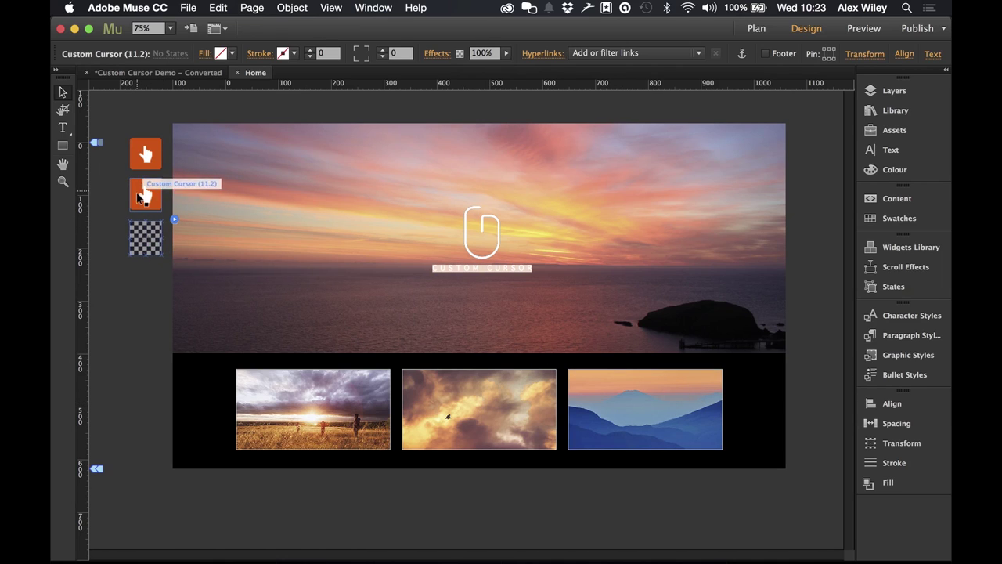
Create graphic style img2 from the middle bird image
{"action": "left_click", "coordinate": [458, 429]}
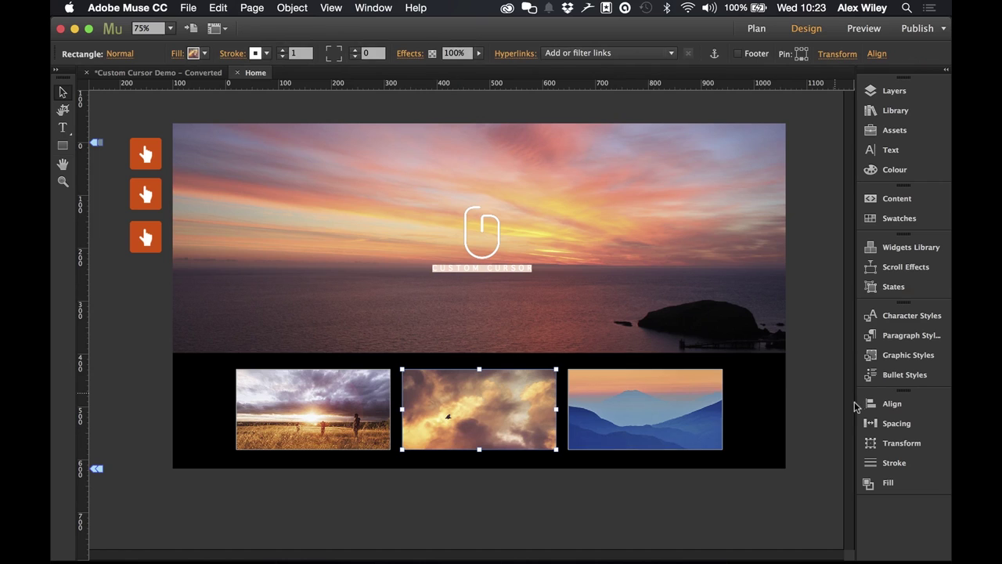
{"action": "left_click", "coordinate": [906, 357]}
{"action": "left_click", "coordinate": [828, 521]}
{"action": "left_click", "coordinate": [711, 352]}
{"action": "double_click", "coordinate": [713, 359]}
{"action": "key", "text": "BackSpace"}
{"action": "type", "text": "img2"}
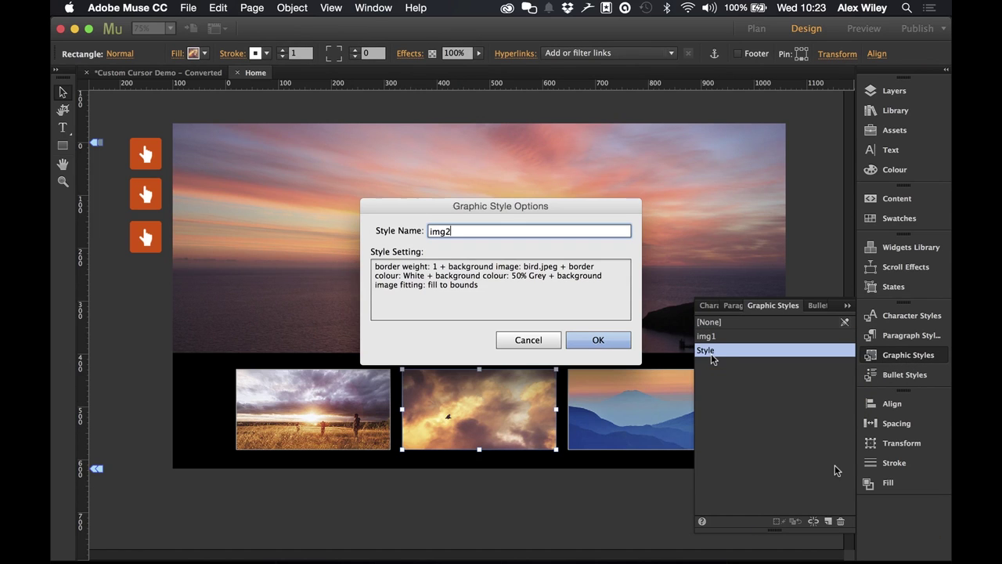
{"action": "key", "text": "Return"}
Create graphic style img3 from the right mountain image
{"action": "left_click", "coordinate": [638, 395]}
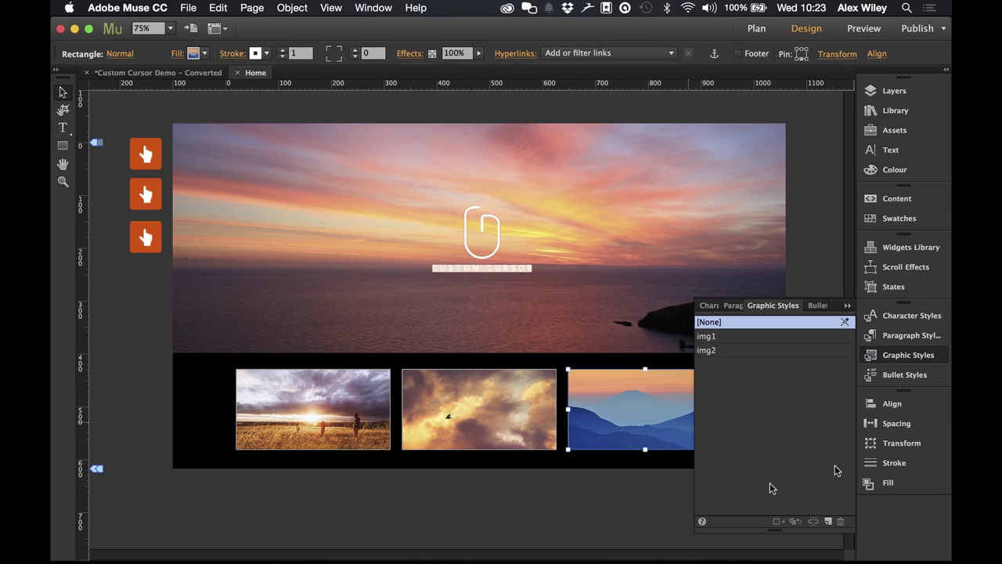
{"action": "double_click", "coordinate": [706, 365]}
{"action": "type", "text": "img3"}
{"action": "key", "text": "Return"}
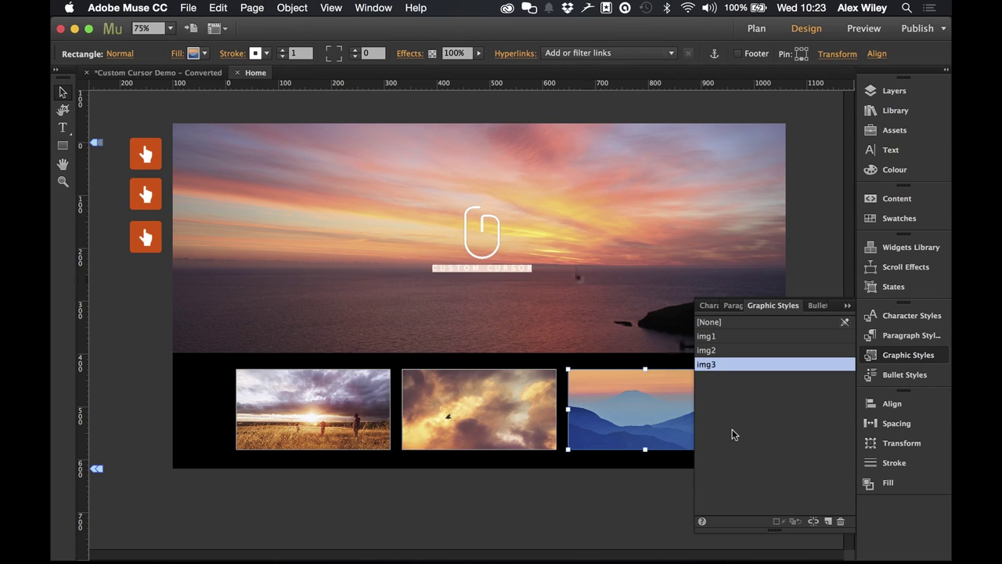
{"action": "left_click", "coordinate": [146, 192]}
Change the second cursor widget's graphic style name to img2 and edit the third widget's style name
{"action": "left_click", "coordinate": [175, 176]}
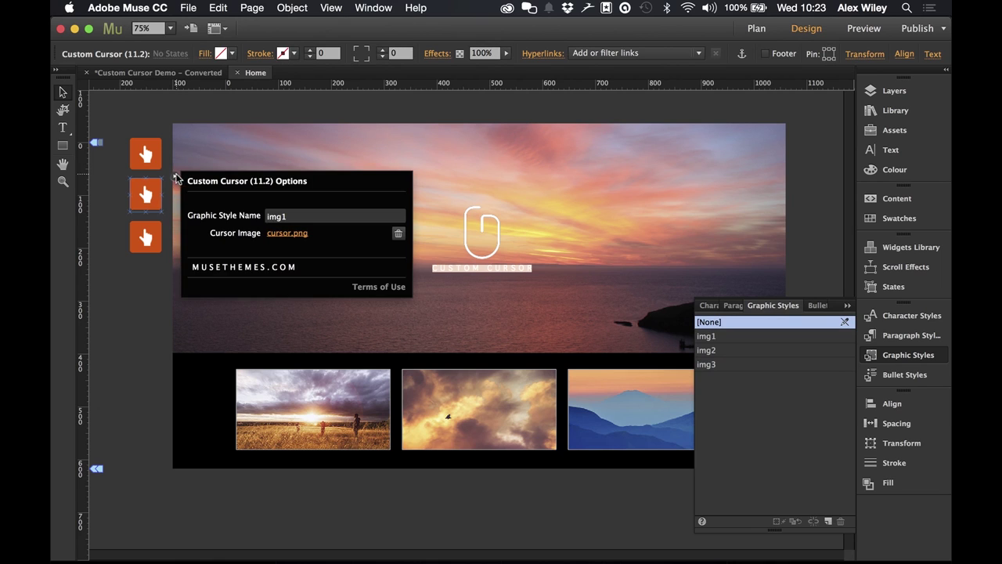
{"action": "left_click", "coordinate": [309, 223]}
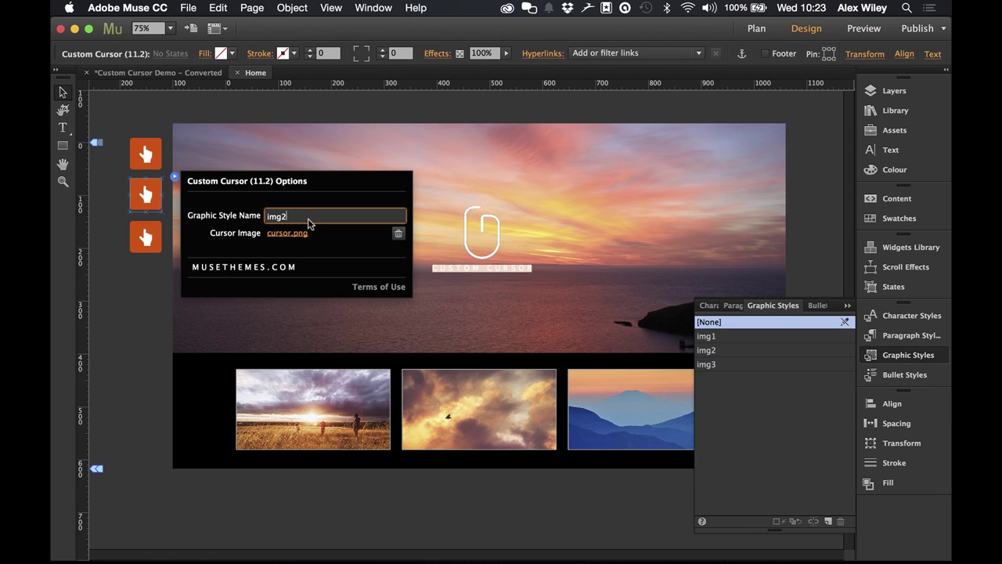
{"action": "left_click", "coordinate": [148, 235]}
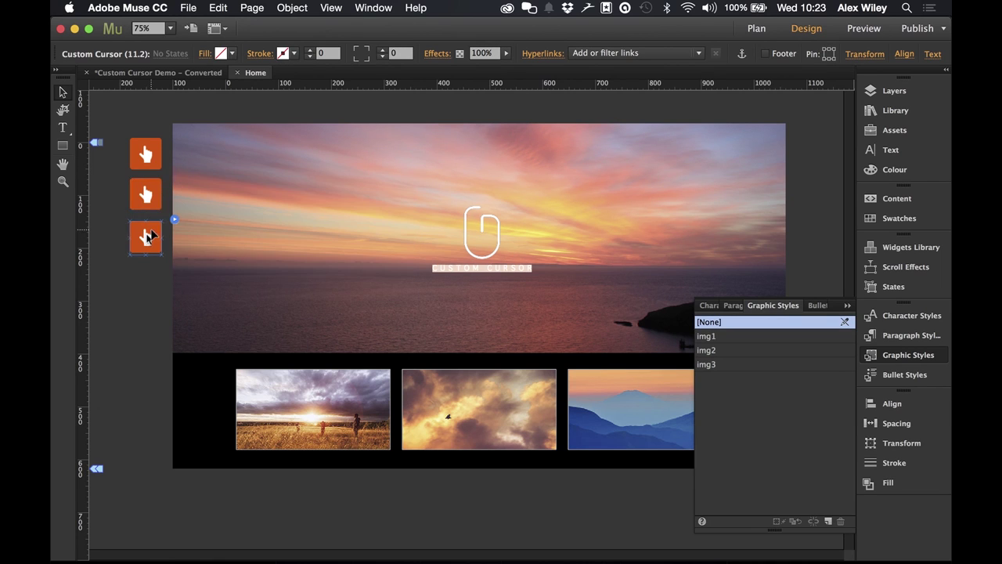
{"action": "left_click", "coordinate": [175, 219]}
{"action": "left_click", "coordinate": [296, 263]}
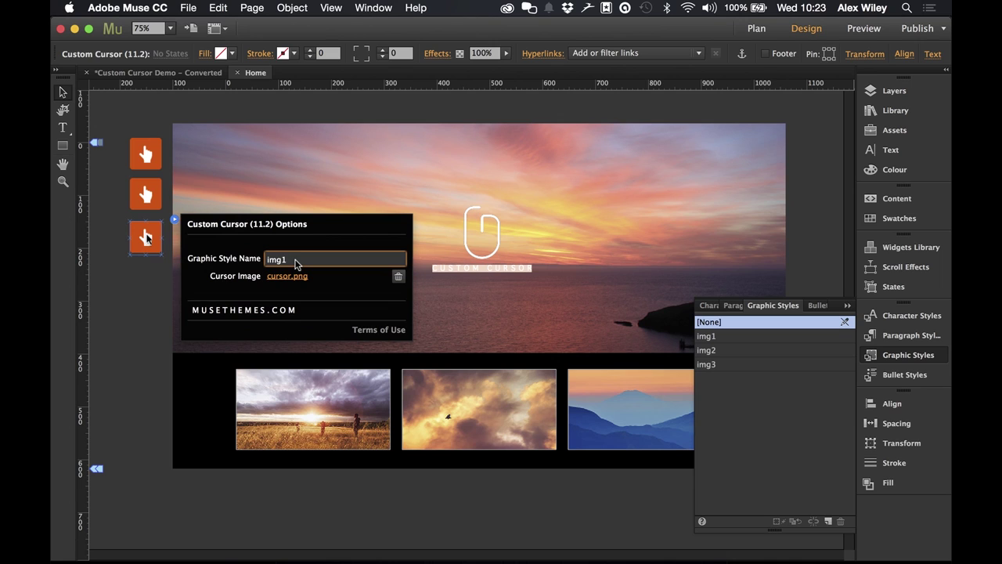
{"action": "left_click", "coordinate": [165, 282]}
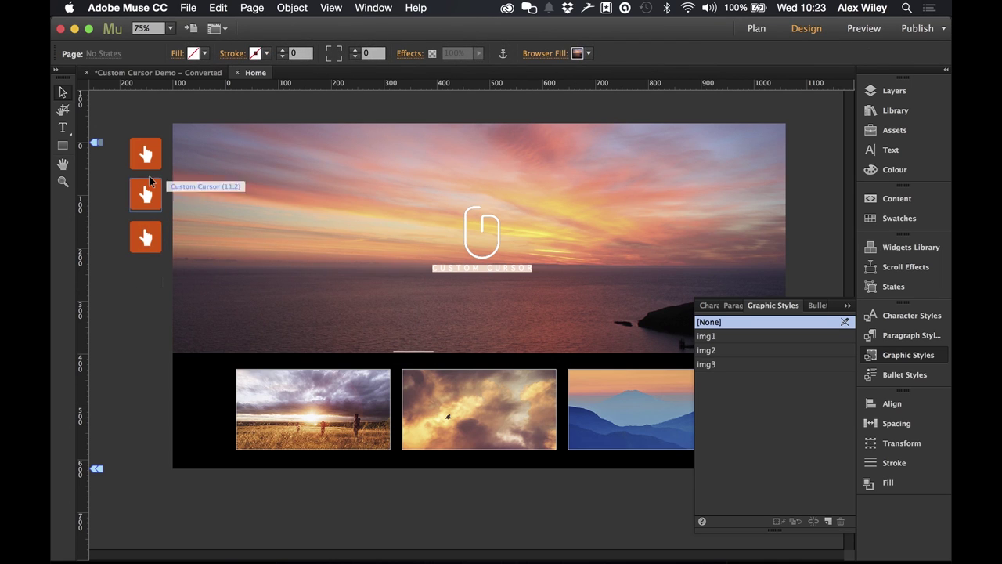
{"action": "left_click", "coordinate": [147, 191]}
{"action": "left_click", "coordinate": [176, 177]}
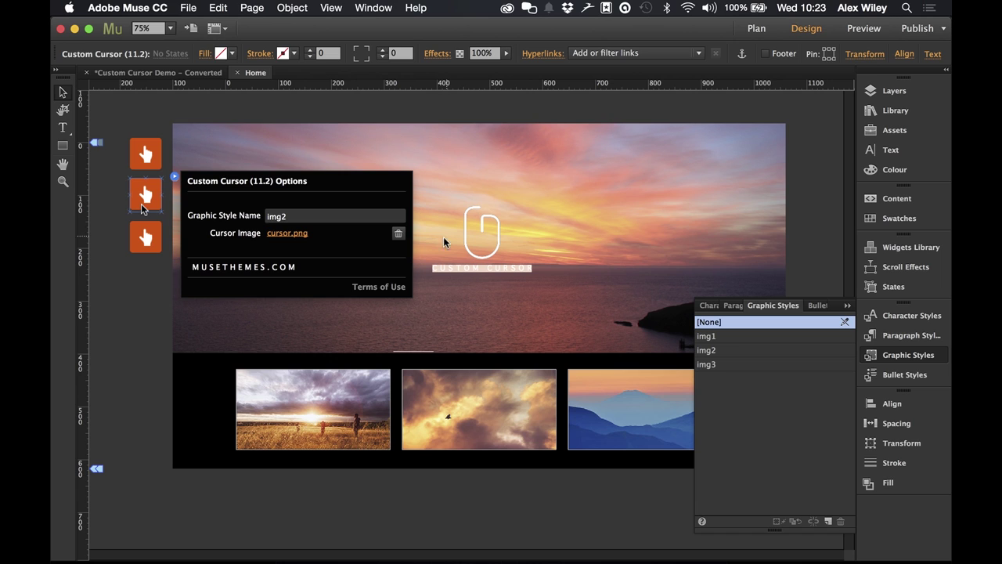
Replace the second widget's cursor.png with cursor2.png from the assets
{"action": "left_click", "coordinate": [399, 233]}
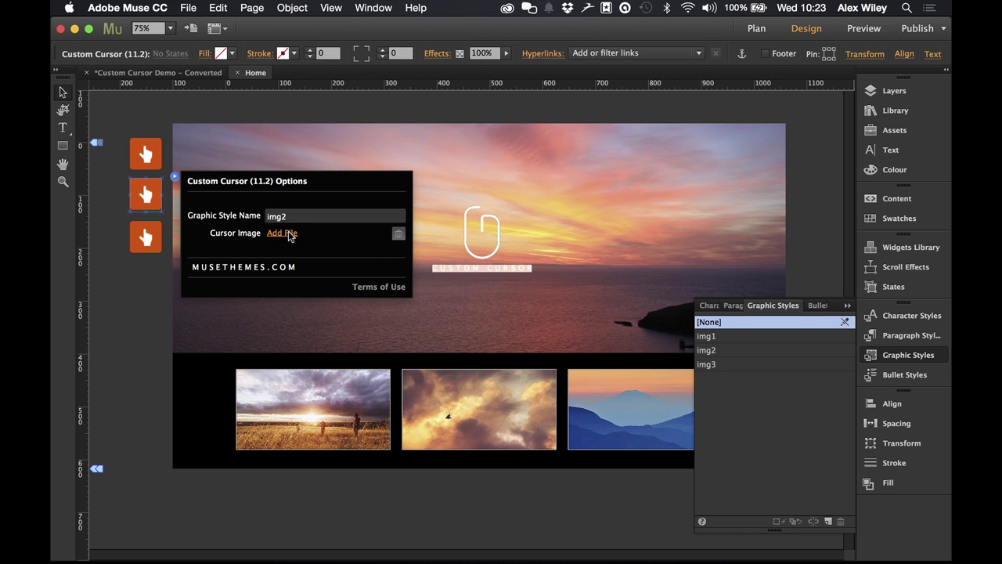
{"action": "left_click", "coordinate": [288, 233]}
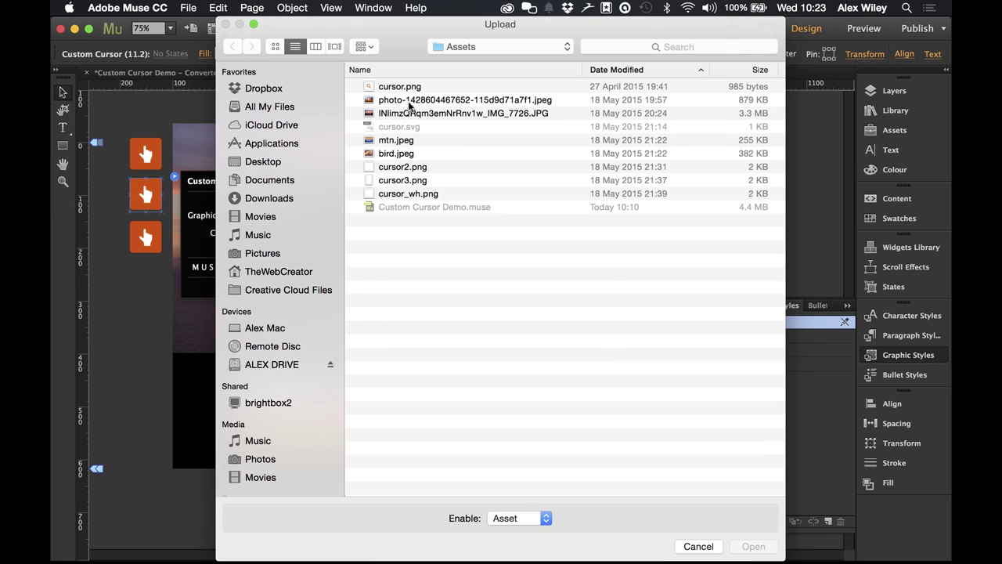
{"action": "left_click", "coordinate": [397, 169]}
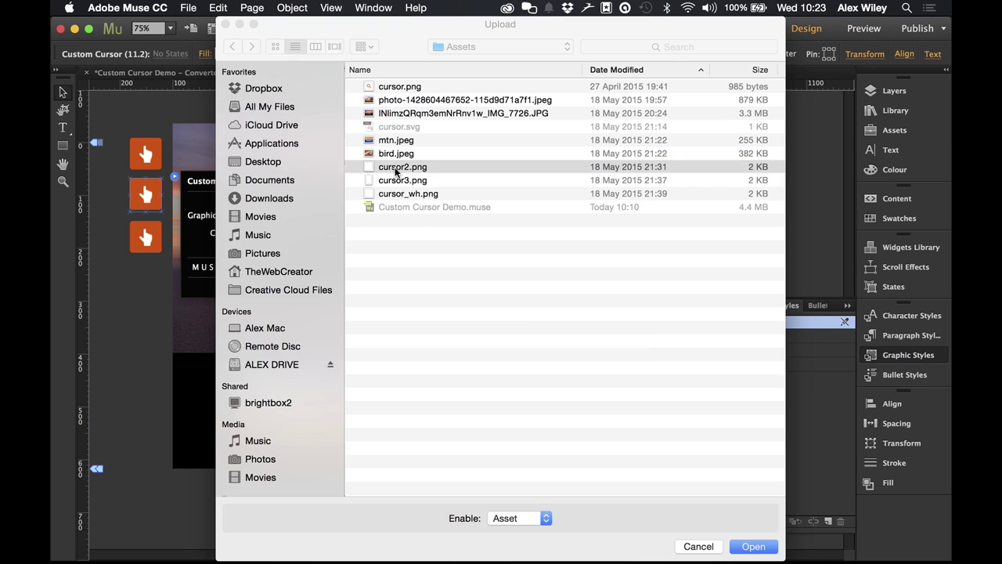
{"action": "key", "text": "space"}
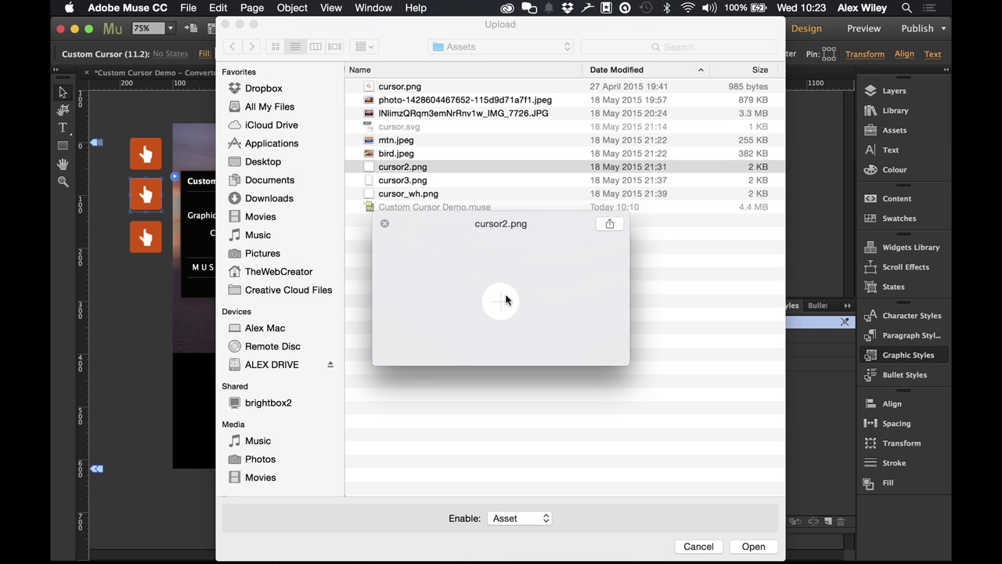
{"action": "key", "text": "space"}
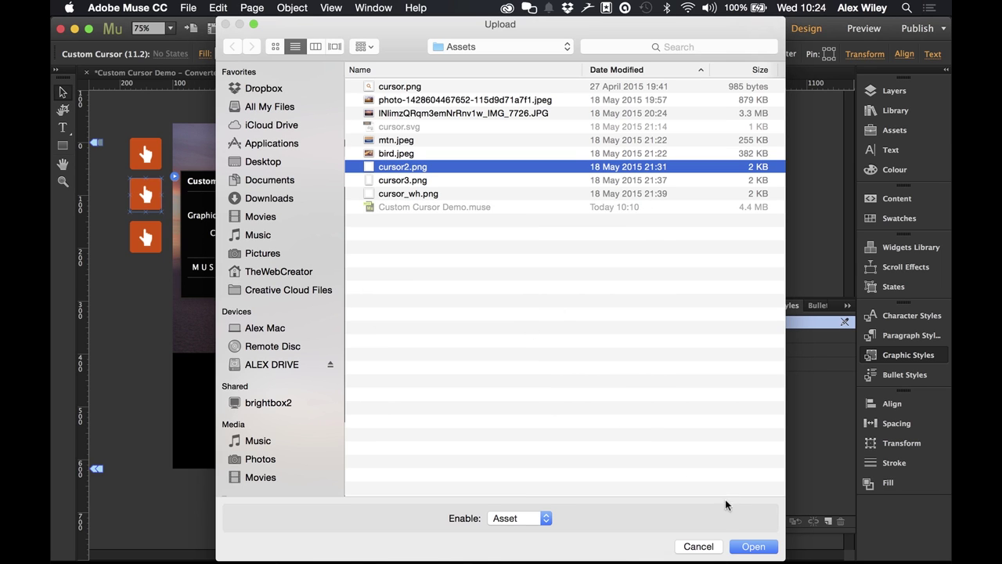
{"action": "left_click", "coordinate": [747, 551]}
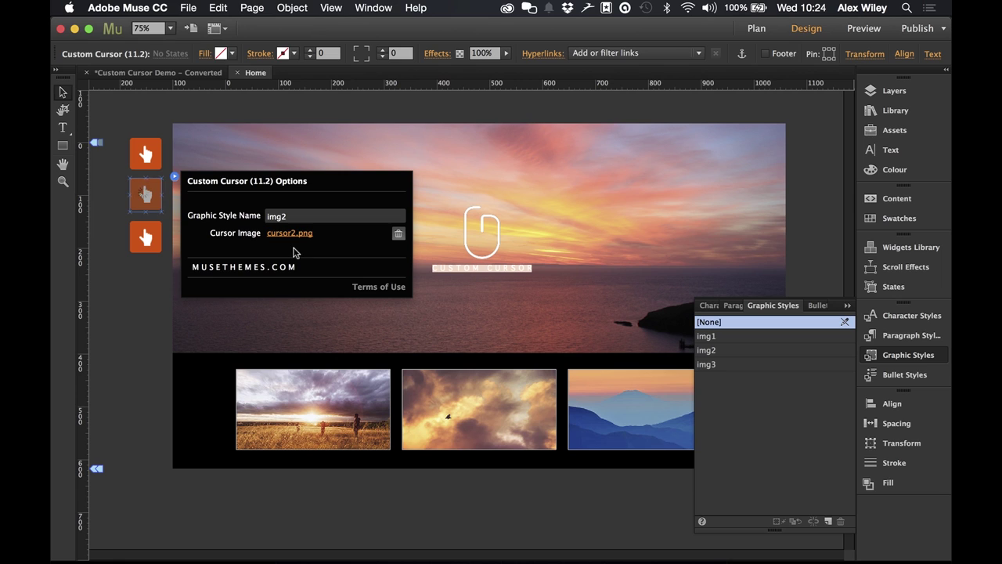
Replace the third widget's cursor.png with cursor3.png from the assets
{"action": "left_click", "coordinate": [149, 235]}
{"action": "left_click", "coordinate": [174, 219]}
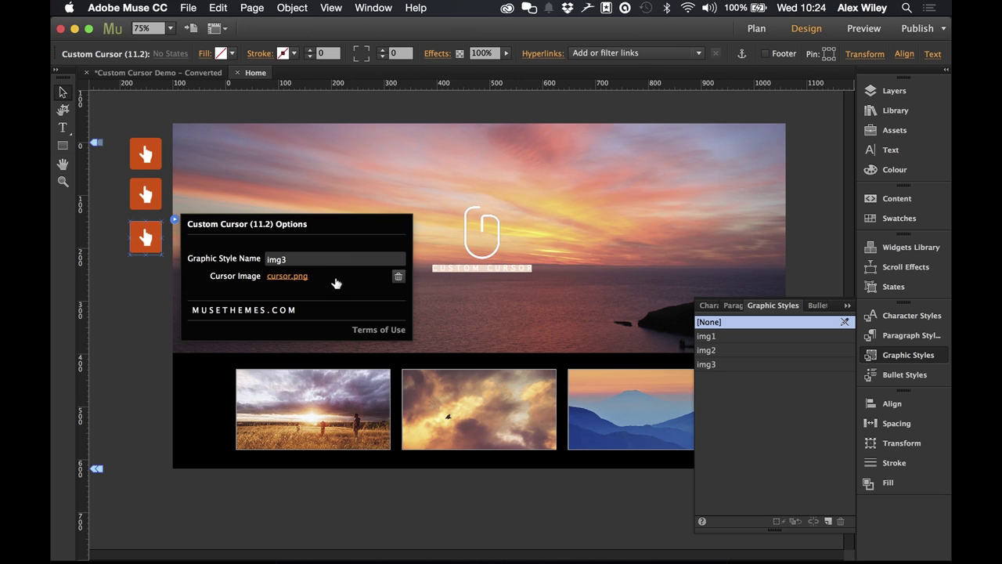
{"action": "left_click", "coordinate": [397, 276]}
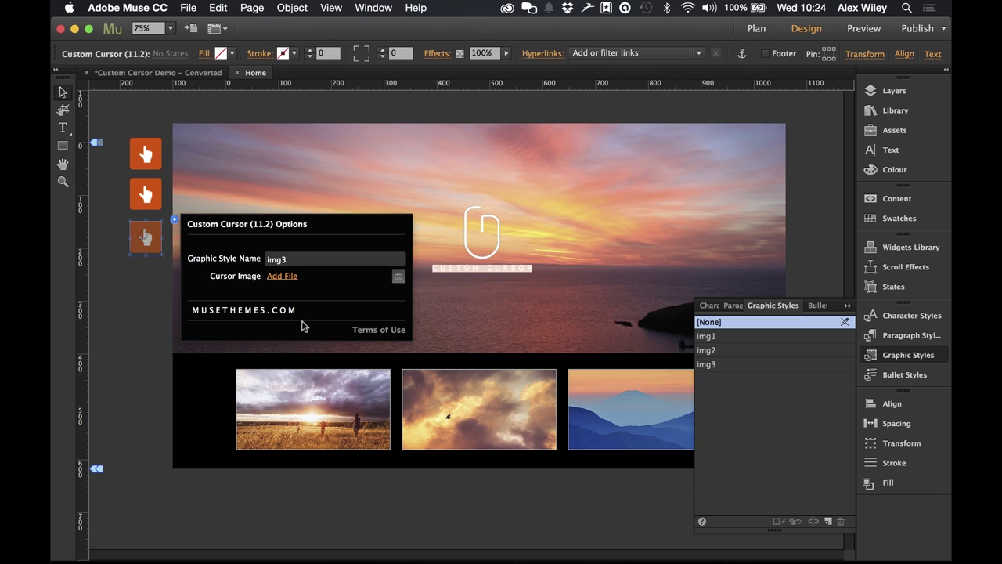
{"action": "left_click", "coordinate": [281, 276]}
{"action": "left_click", "coordinate": [403, 181]}
{"action": "key", "text": "space"}
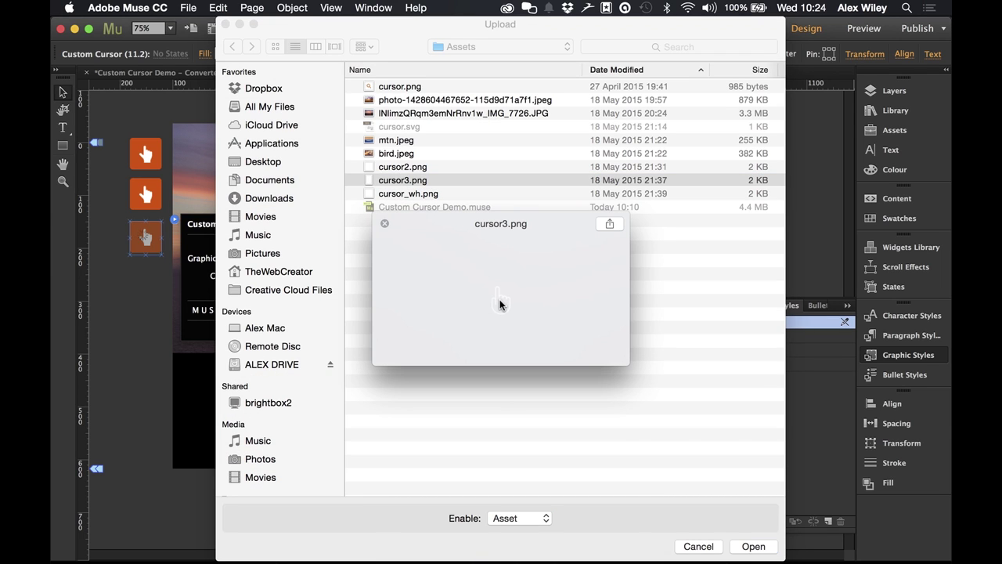
{"action": "key", "text": "space"}
{"action": "left_click", "coordinate": [754, 547]}
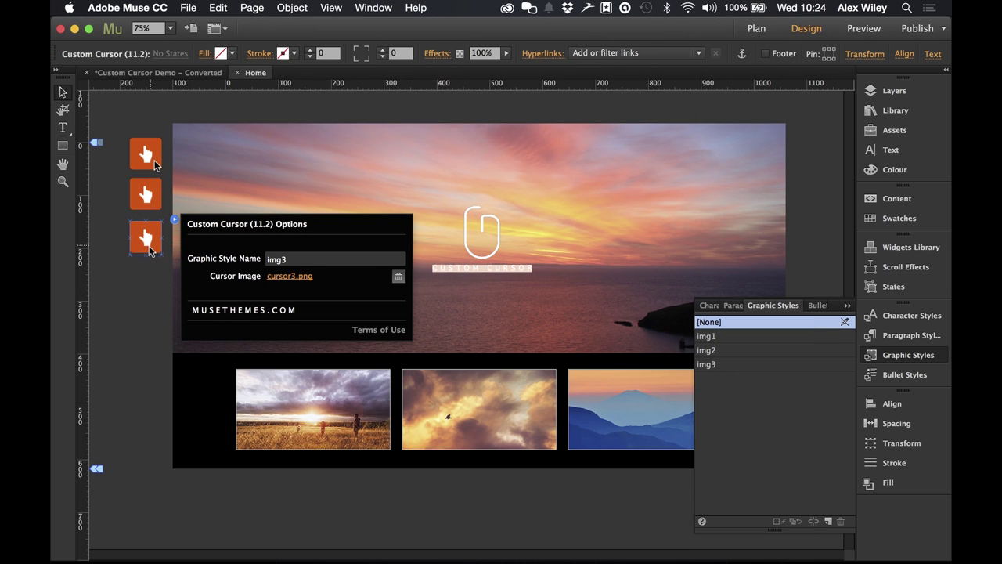
{"action": "left_click", "coordinate": [897, 354]}
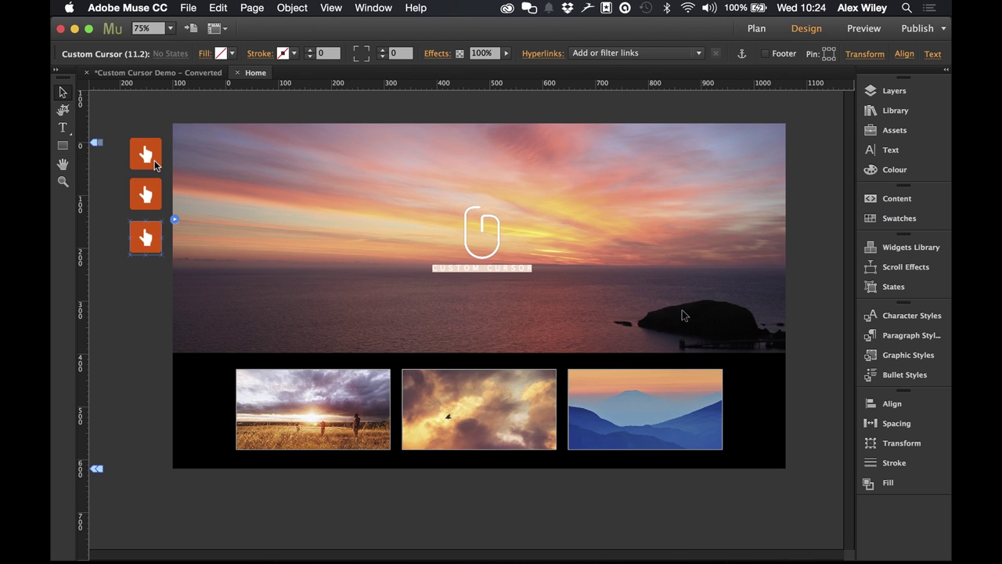
Preview the Home page in the browser with File > Preview Page in Browser
{"action": "left_click", "coordinate": [186, 8]}
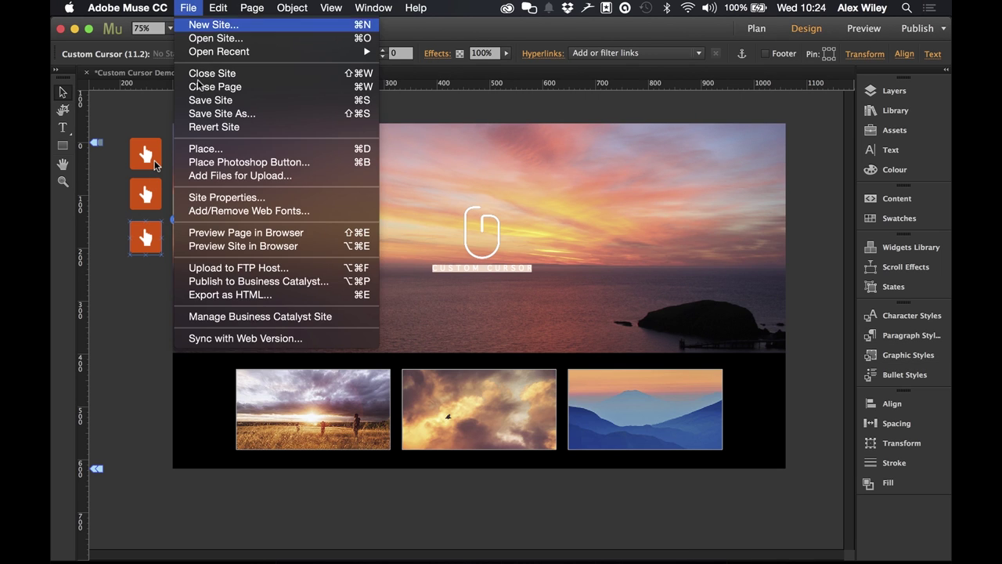
{"action": "left_click", "coordinate": [268, 234]}
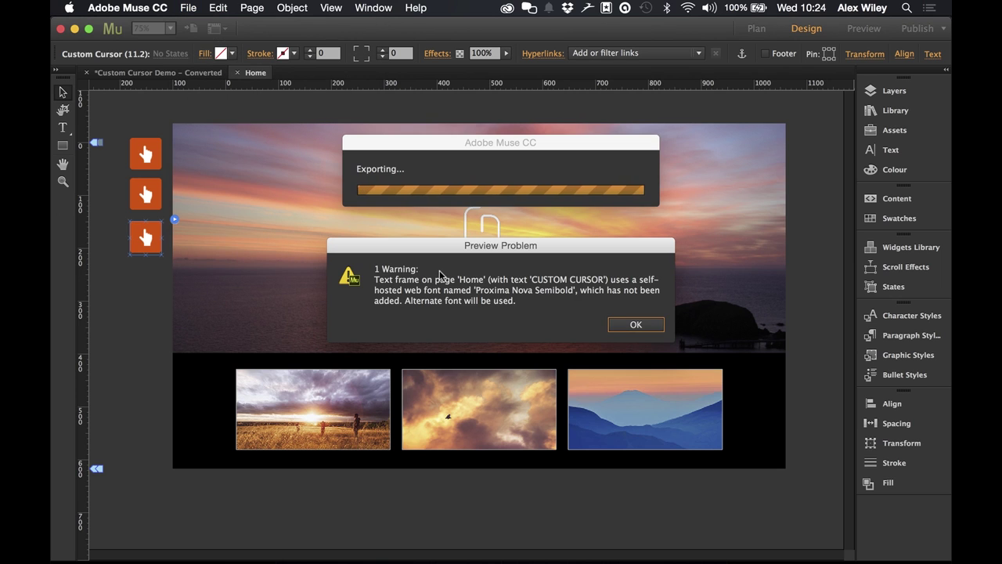